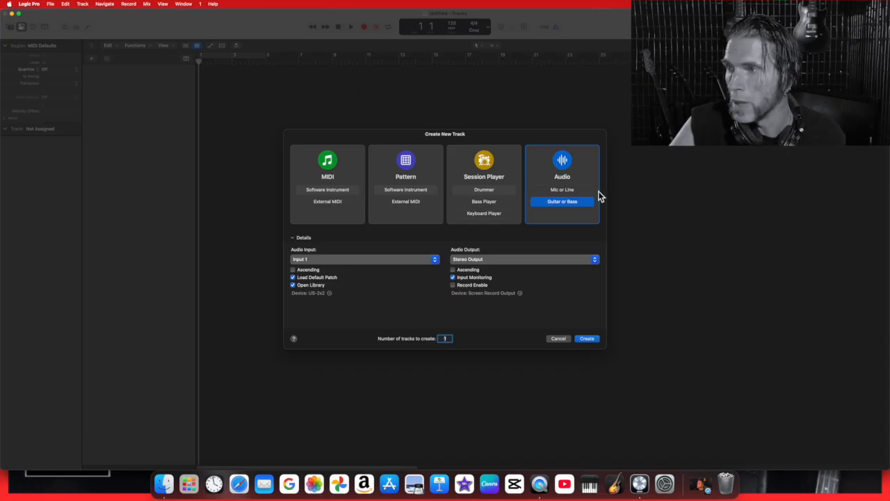
# Create one Guitar or Bass audio track using Input 1, with input monitoring on and the default patch loaded.
pyautogui.click(555, 192)
pyautogui.click(566, 204)
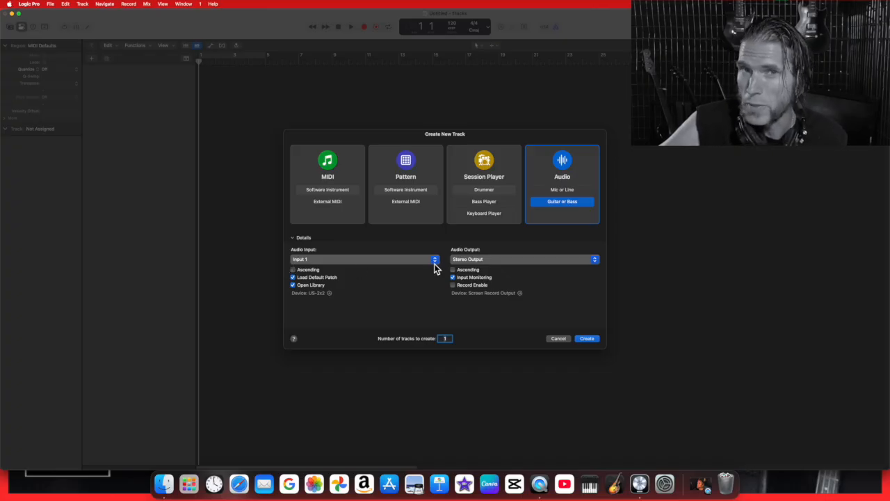
pyautogui.click(588, 338)
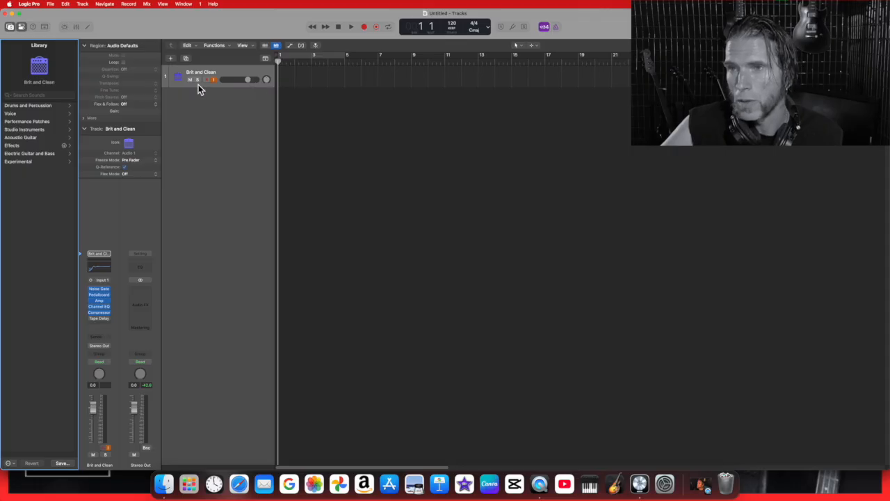
# Load the American Metal patch from the Distorted Guitar sounds under Electric Guitar and Bass onto the track.
pyautogui.click(30, 154)
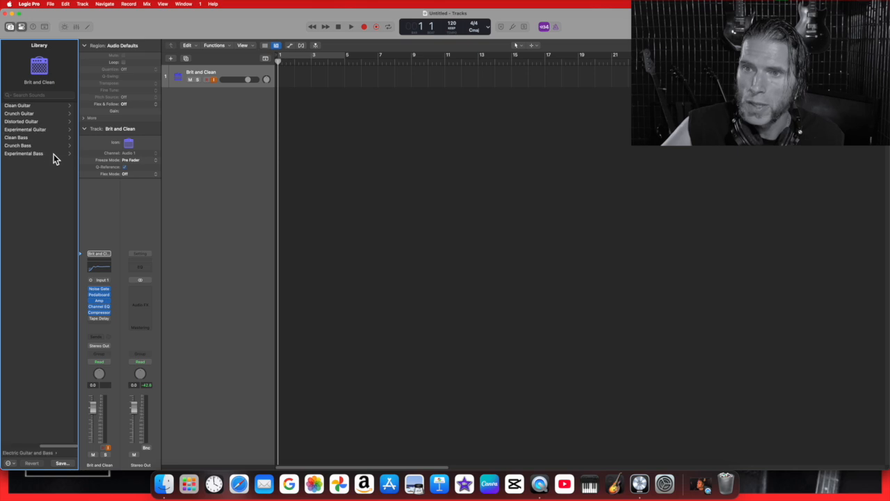
pyautogui.click(35, 121)
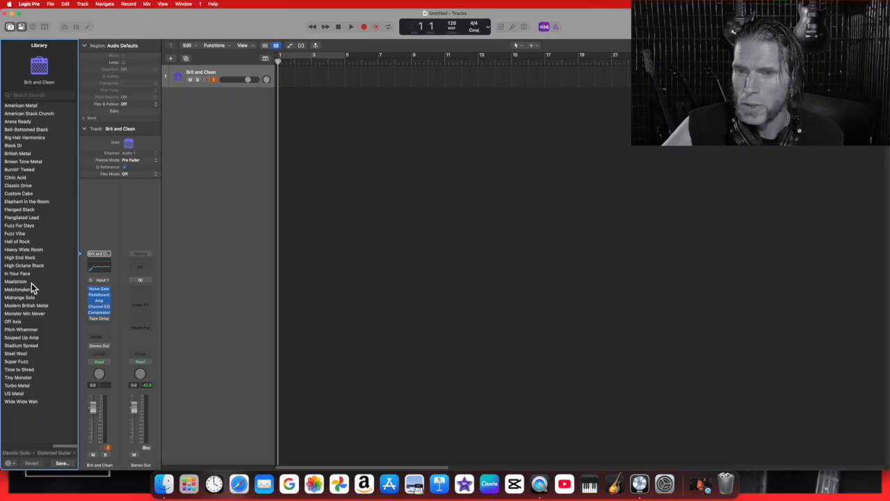
pyautogui.click(33, 106)
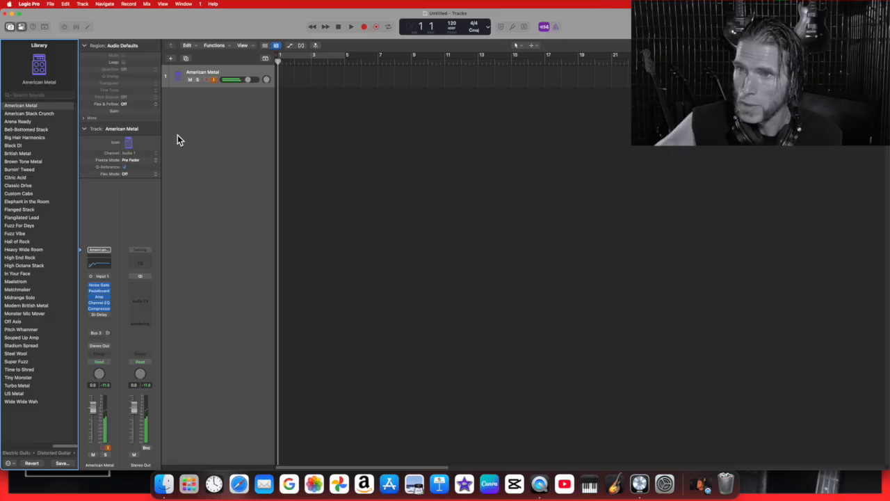
# Turn off input monitoring on the American Metal track and check the guitar's tuning with the Tuner.
pyautogui.click(214, 80)
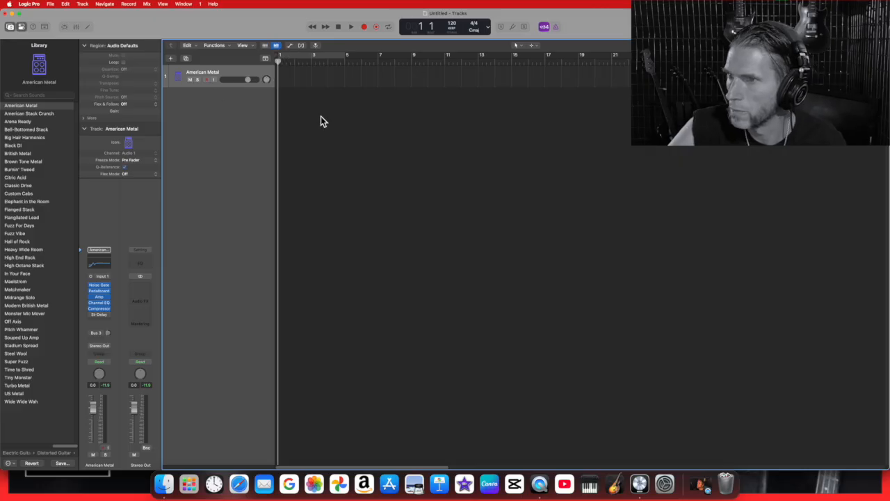
pyautogui.click(513, 27)
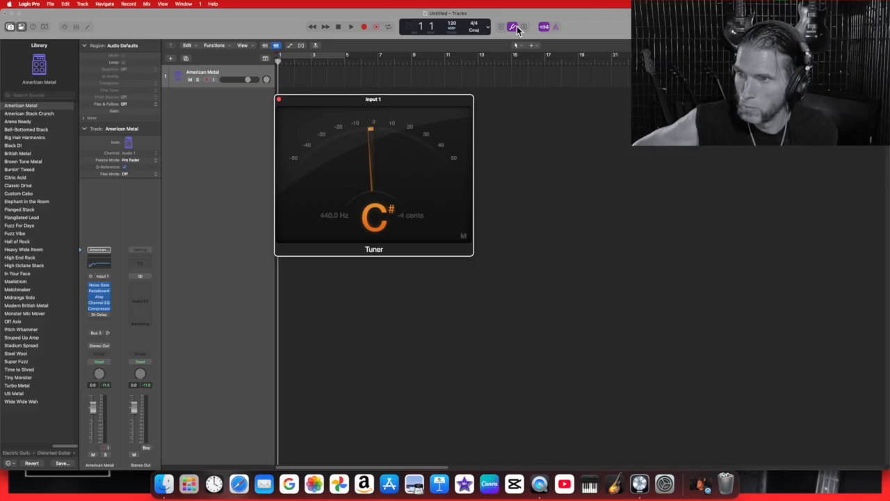
pyautogui.click(278, 99)
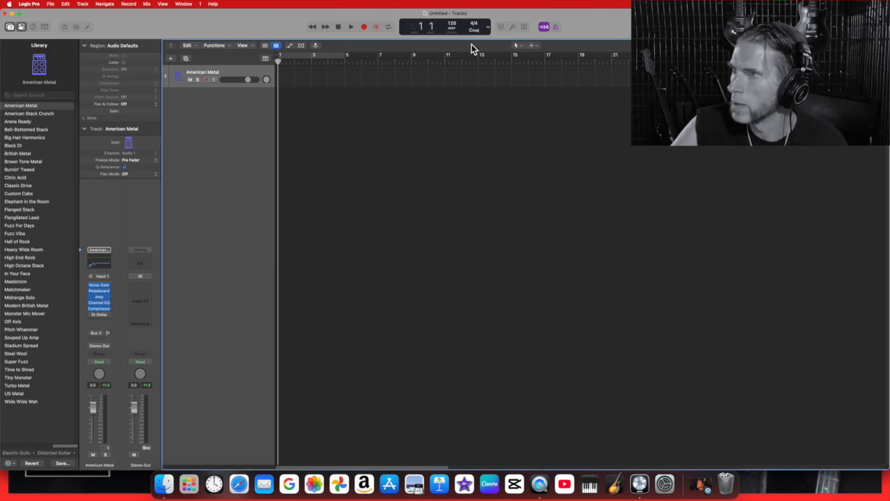
# Switch from the count-in to the metronome click and set a cycle range from bar 1 to bar 17.
pyautogui.click(546, 28)
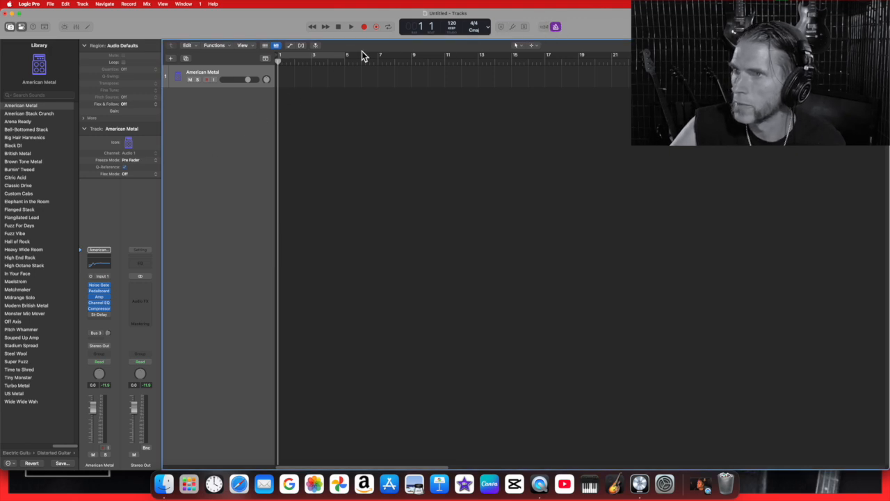
pyautogui.moveTo(297, 56); pyautogui.dragTo(511, 59)
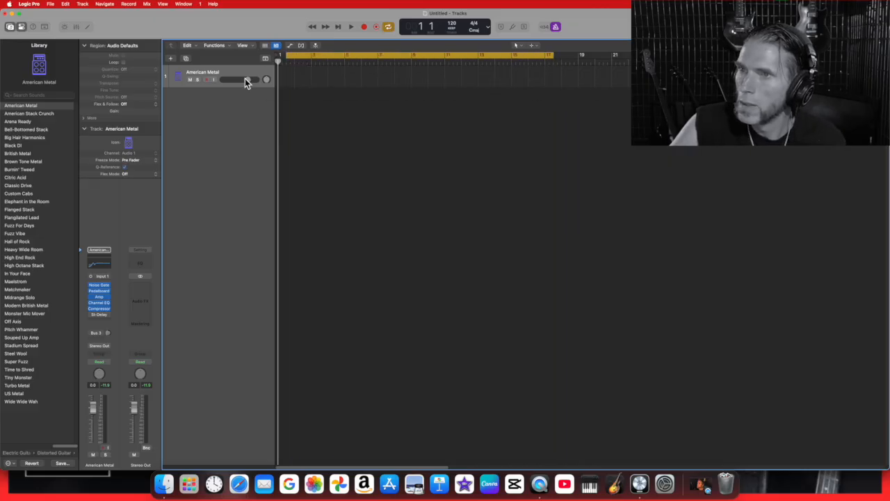
# Record-enable the American Metal track and set the project tempo to 138.
pyautogui.click(208, 80)
pyautogui.click(206, 81)
pyautogui.click(207, 81)
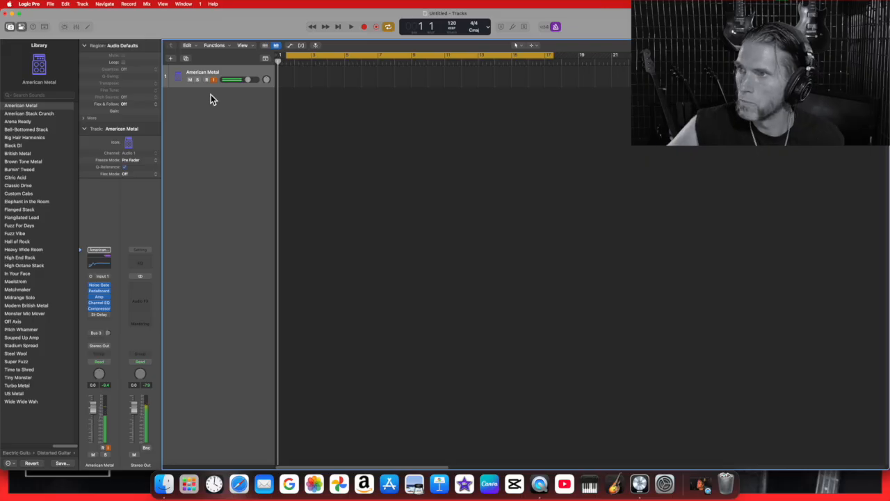
pyautogui.moveTo(454, 25); pyautogui.dragTo(454, 20)
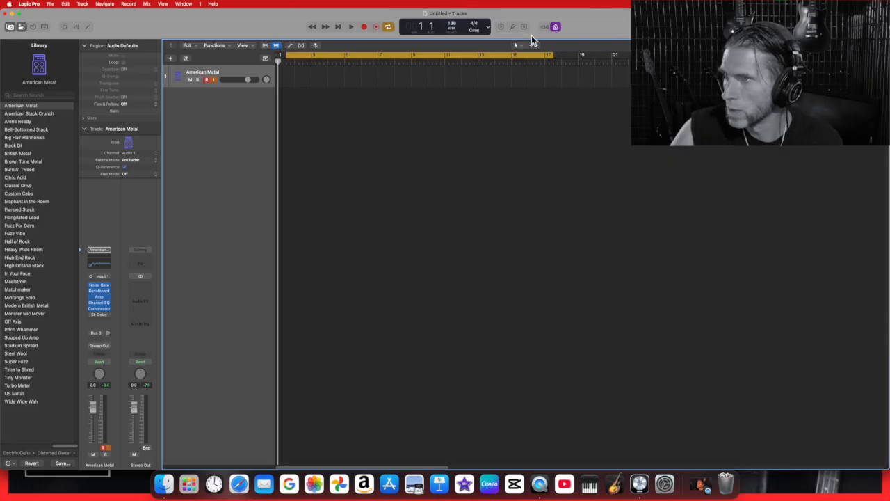
pyautogui.click(365, 28)
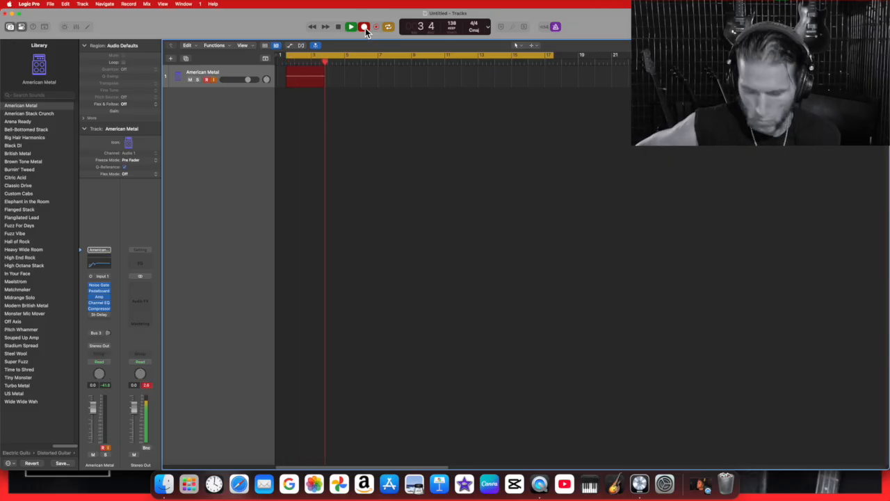
pyautogui.click(338, 26)
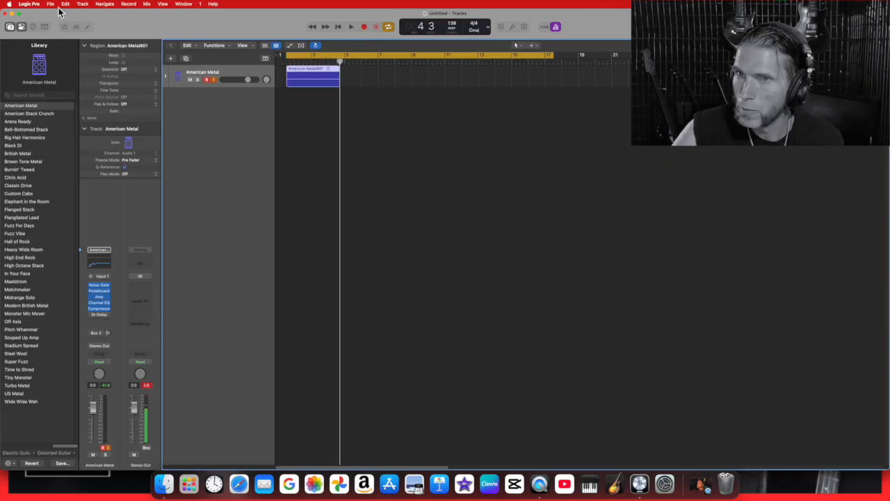
pyautogui.click(65, 4)
pyautogui.click(68, 15)
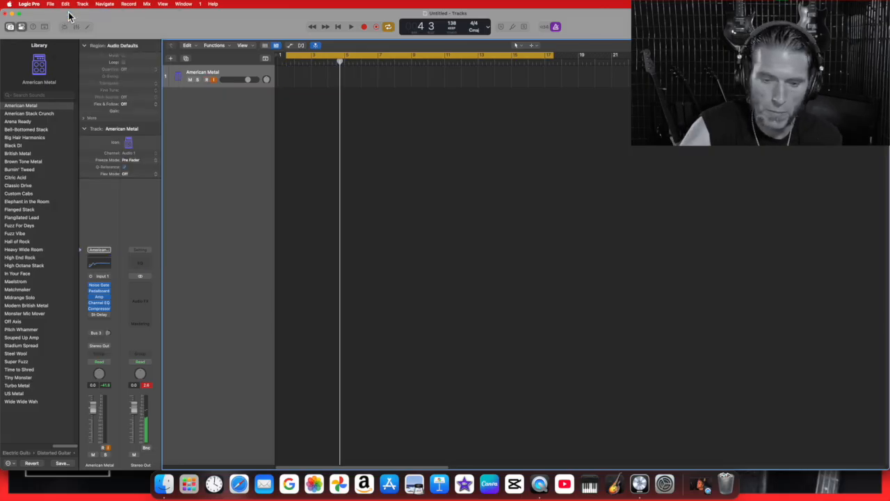
# Record a guitar take on the American Metal track from bar 1 to about bar 14.
pyautogui.press('r')
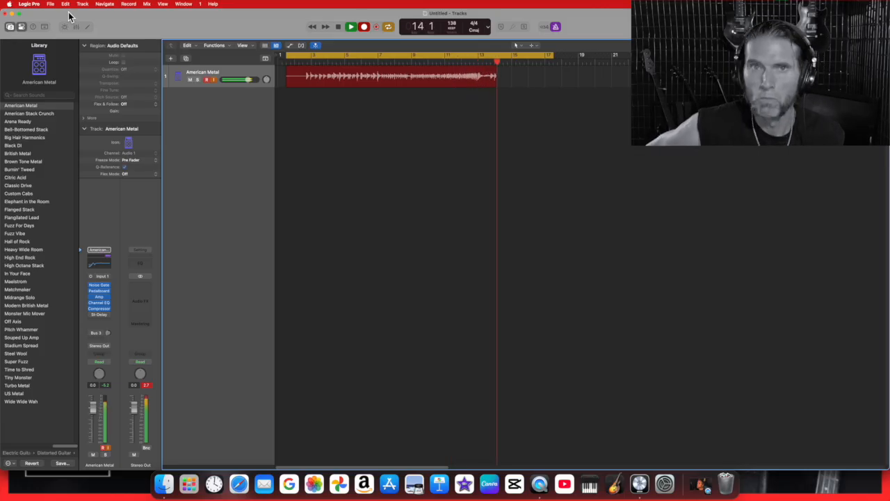
pyautogui.press('space')
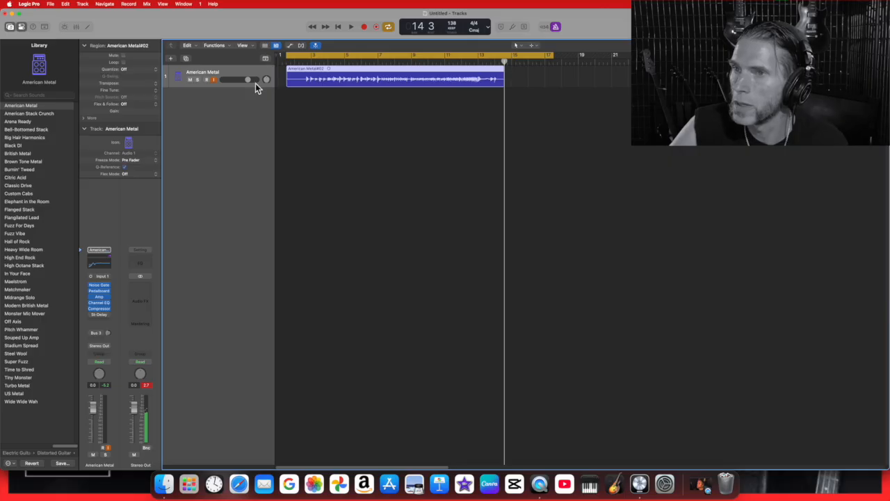
# Rename the first guitar track as RG_L_American Metal.
pyautogui.rightClick(214, 78)
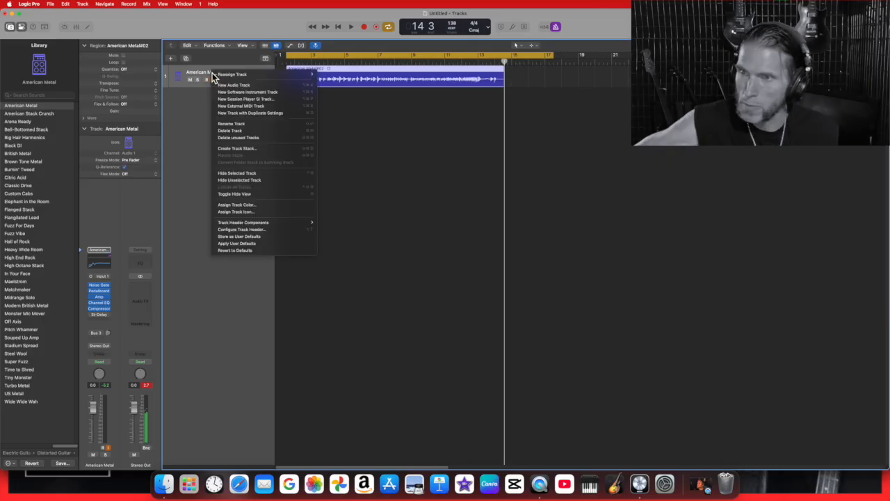
pyautogui.click(255, 125)
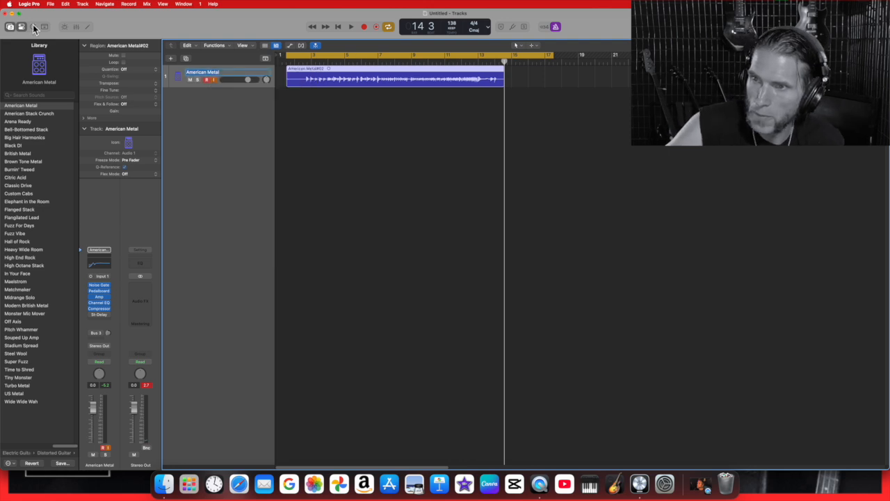
pyautogui.click(190, 76)
pyautogui.write('RG_L_')
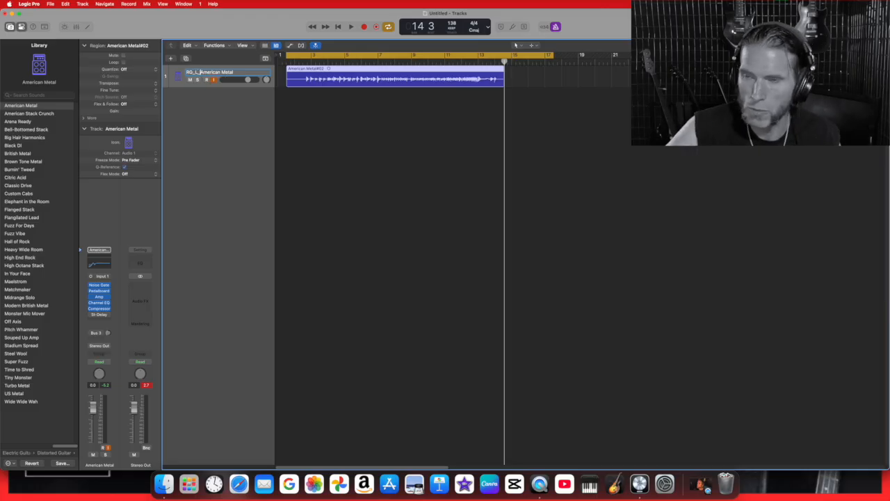
pyautogui.press('Return')
# Add a second Guitar or Bass audio track on Input 1 and disarm recording on the RG_L_American Metal track.
pyautogui.click(169, 60)
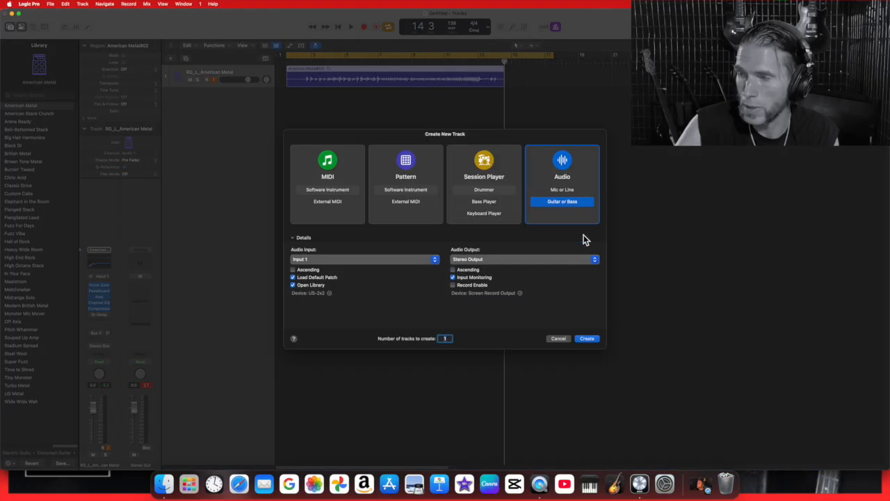
pyautogui.click(589, 340)
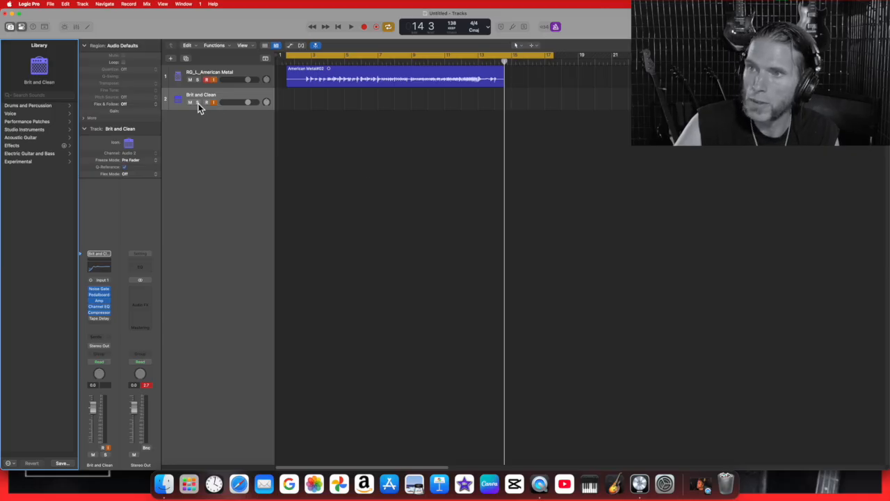
pyautogui.click(206, 80)
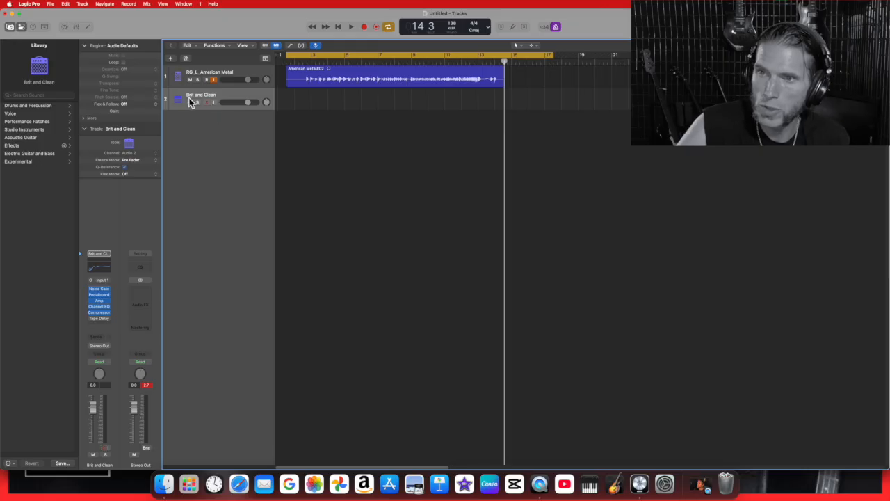
# Load the Maelstrom patch from the Distorted Guitar sounds onto the second track.
pyautogui.click(45, 154)
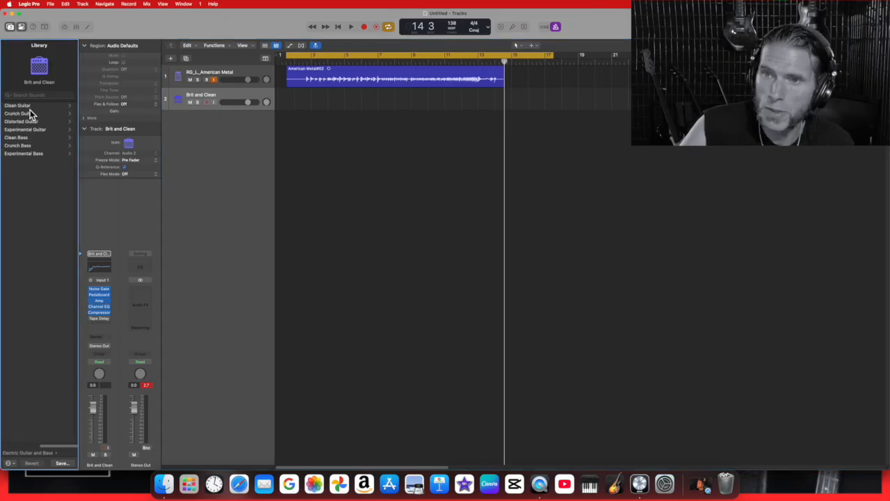
pyautogui.click(35, 122)
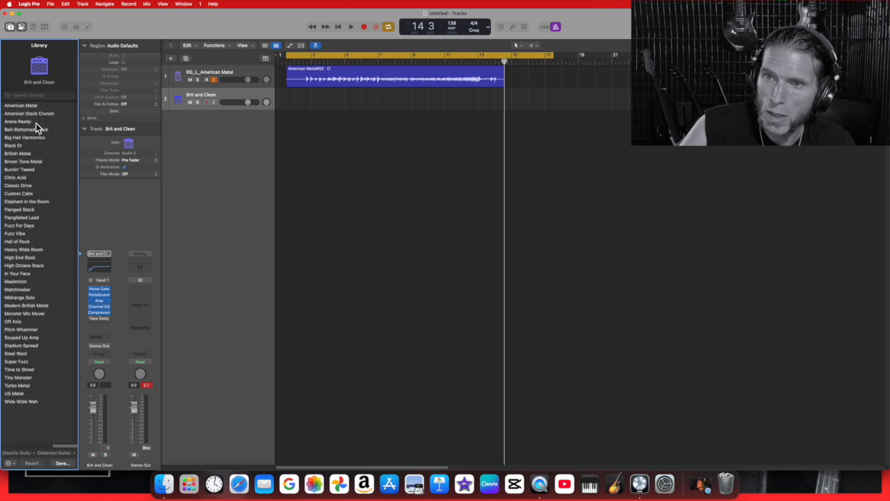
pyautogui.click(27, 281)
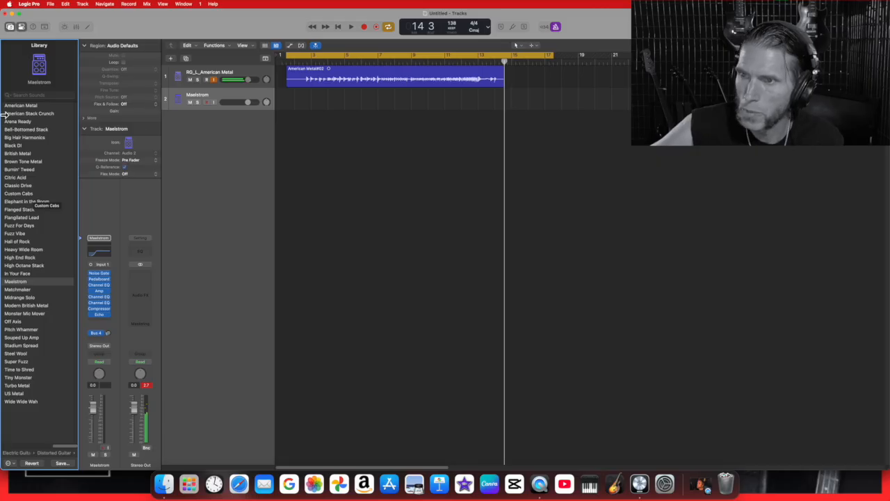
# Move input monitoring from the first track to the Maelstrom track and bypass its Echo effect.
pyautogui.click(215, 80)
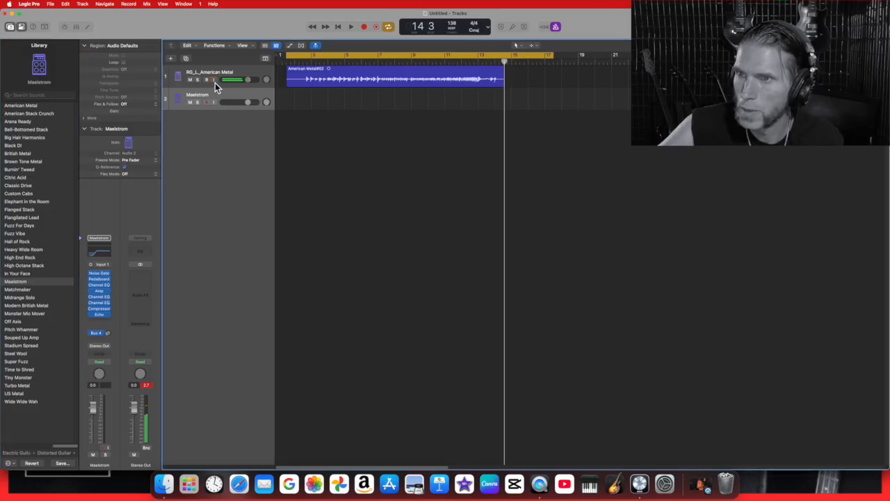
pyautogui.click(215, 103)
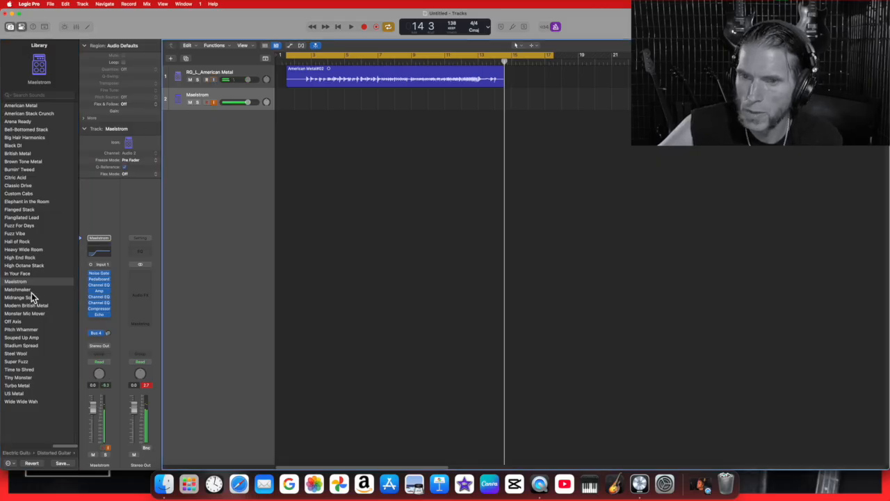
pyautogui.moveTo(100, 316)
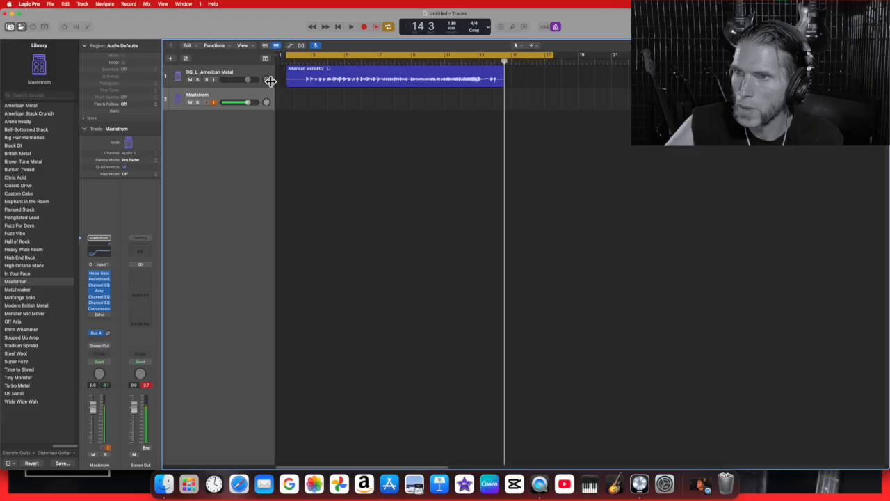
# Rename the second guitar track as RG_R_Maelstrom.
pyautogui.rightClick(198, 97)
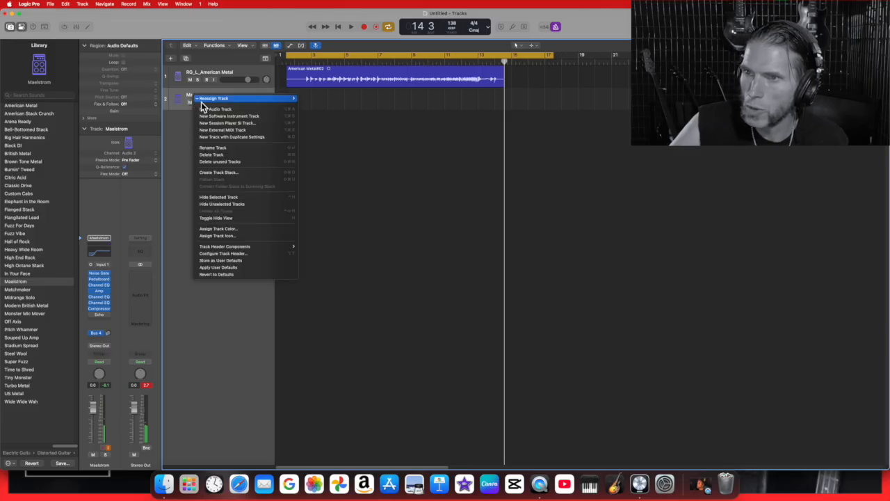
pyautogui.click(233, 149)
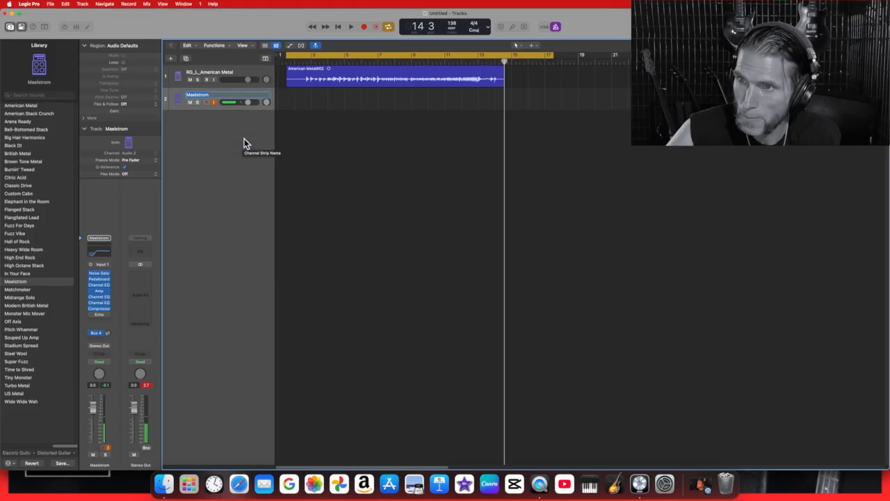
pyautogui.click(187, 96)
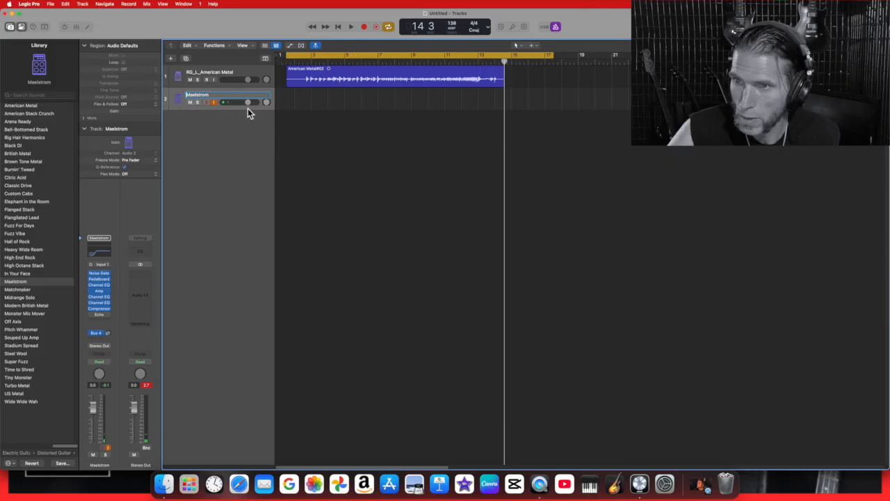
pyautogui.write('RG_R_')
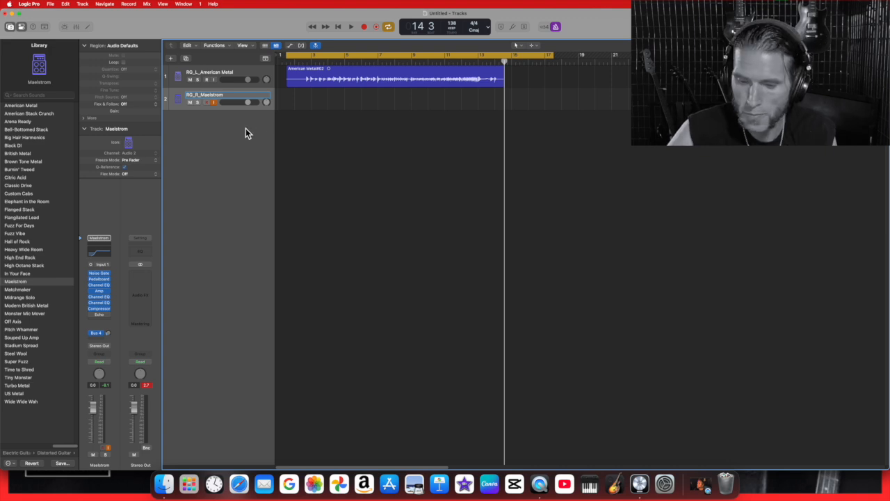
pyautogui.press('Return')
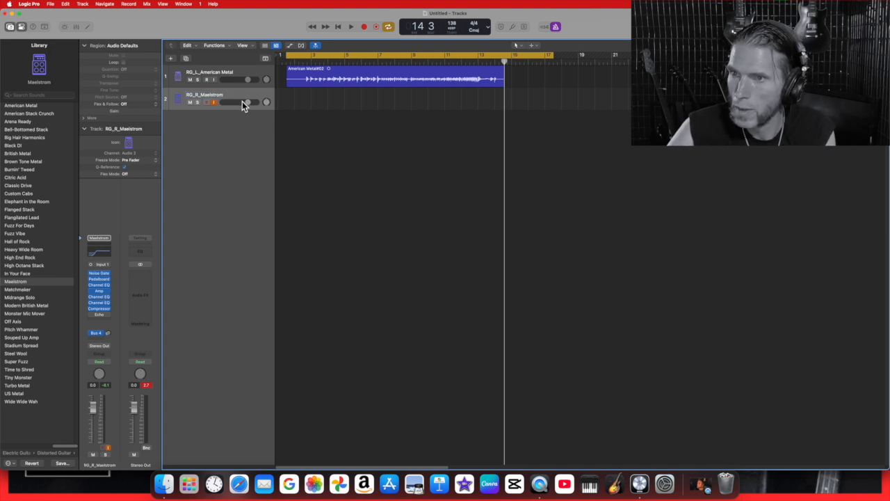
# Pan the RG_L_American Metal track hard left to -64 and the RG_R_Maelstrom track hard right.
pyautogui.click(266, 79)
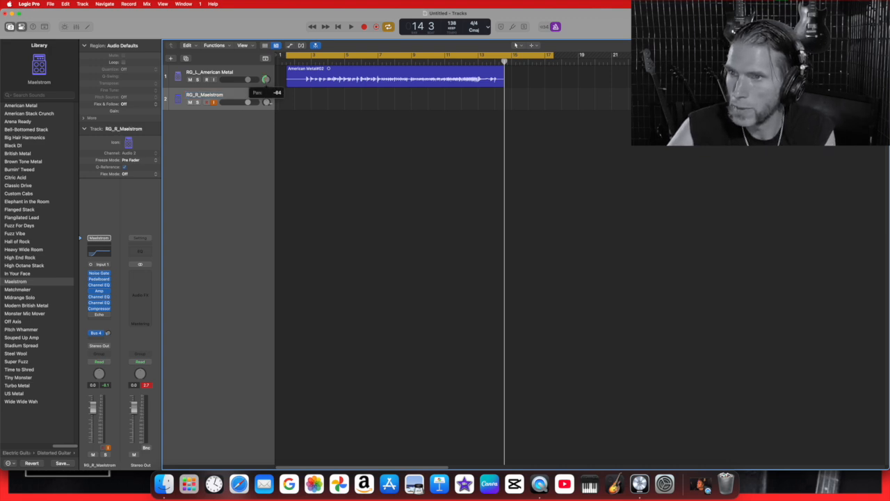
pyautogui.click(267, 102)
# Arm the RG_R_Maelstrom track and record the second rhythm guitar take alongside the American Metal region.
pyautogui.click(207, 102)
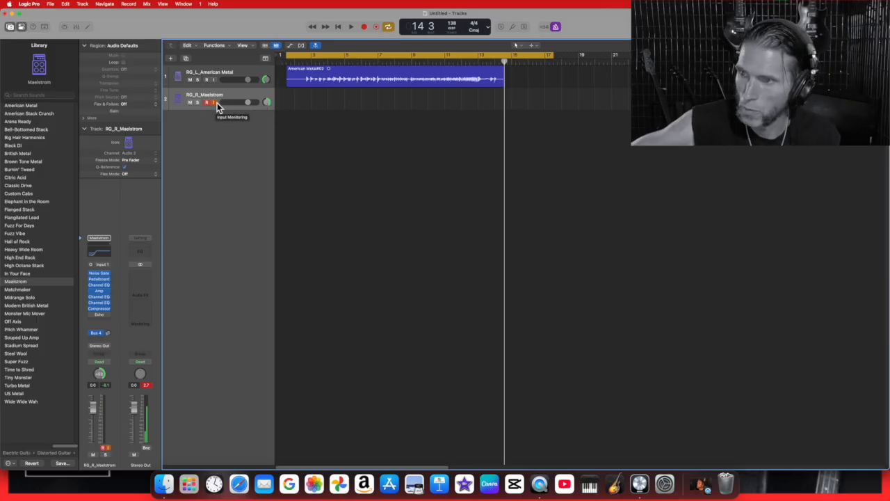
pyautogui.click(363, 30)
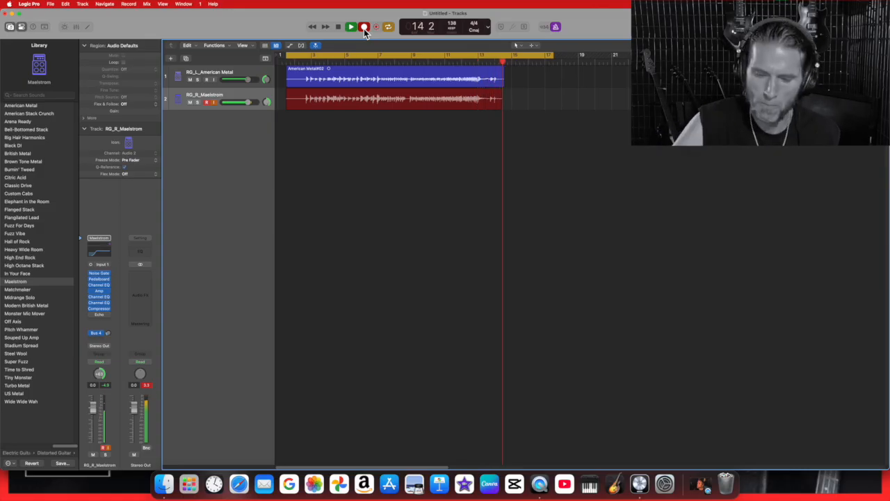
pyautogui.press('space')
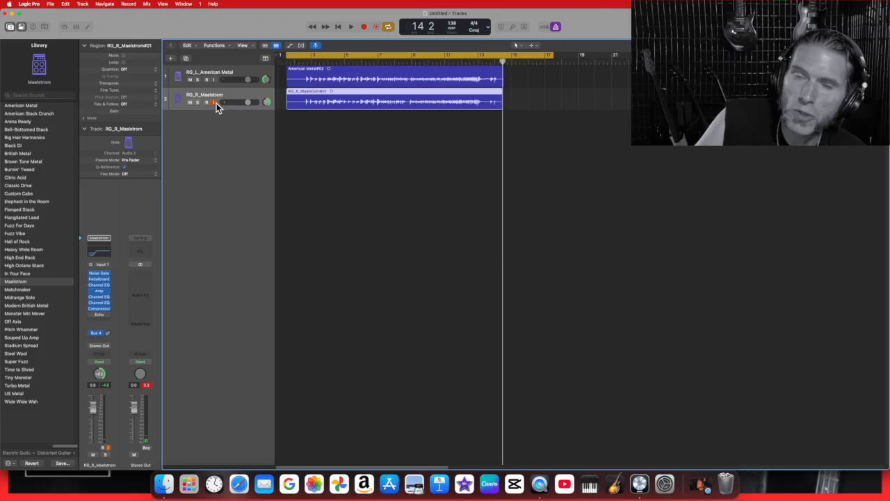
# Turn off record enable and input monitoring on RG_R_Maelstrom and play back both rhythm guitar tracks together.
pyautogui.click(356, 26)
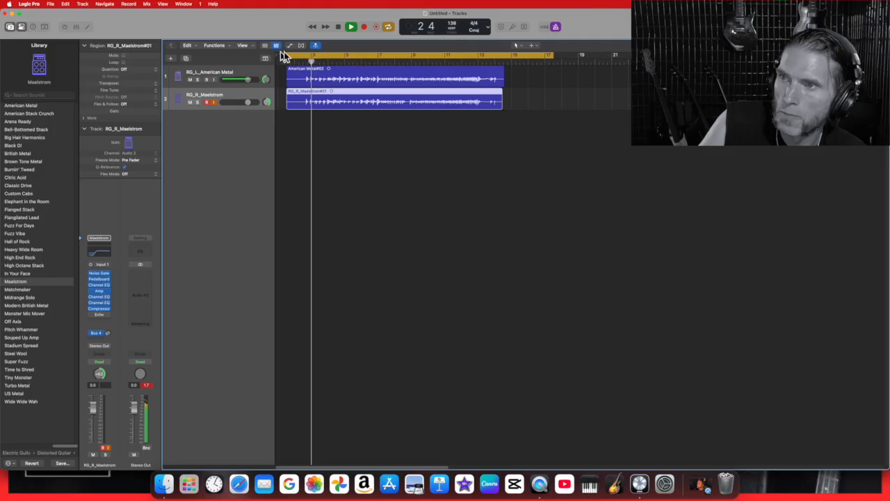
pyautogui.click(338, 27)
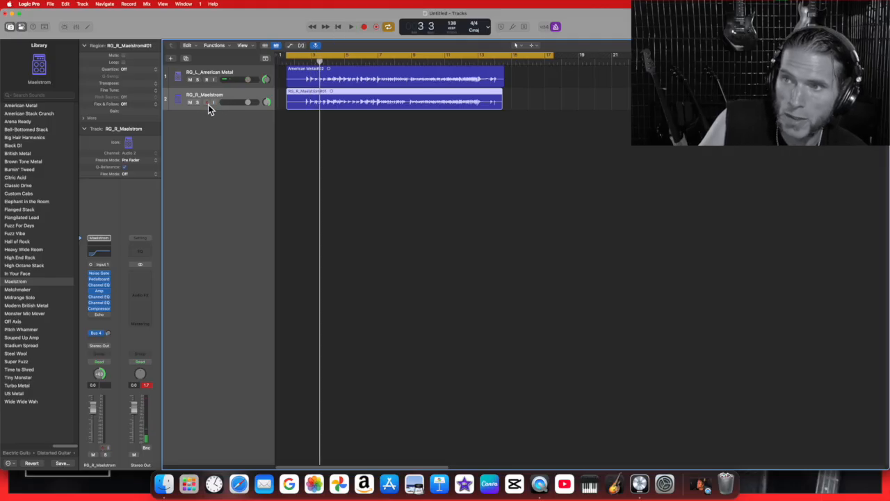
pyautogui.click(348, 26)
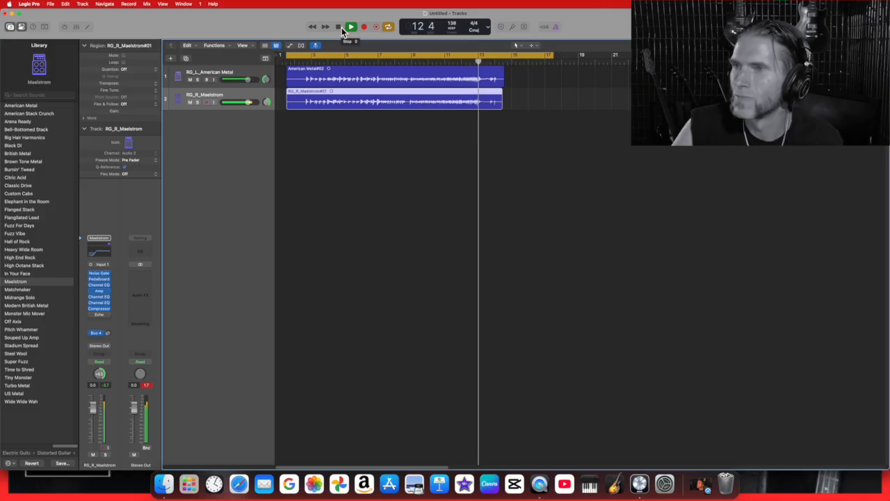
pyautogui.click(340, 29)
# Mute both rhythm guitar tracks and add a third Guitar or Bass audio track on Input 1.
pyautogui.click(190, 80)
pyautogui.click(190, 103)
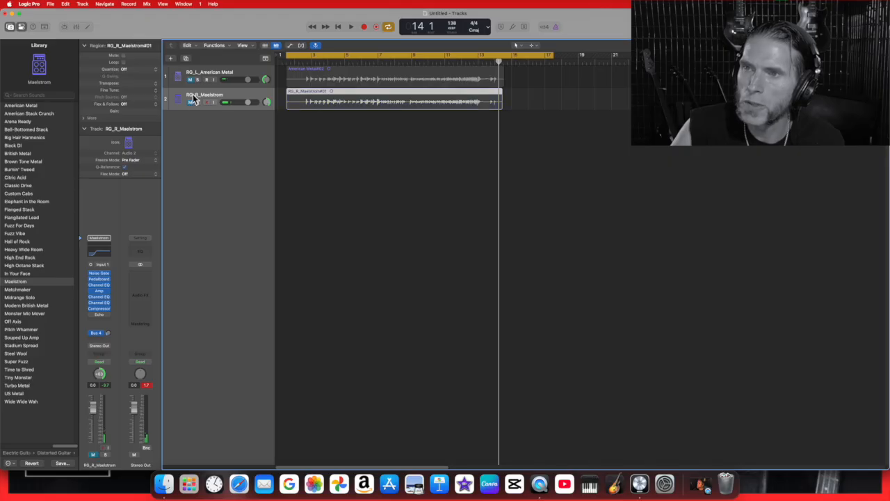
pyautogui.click(171, 59)
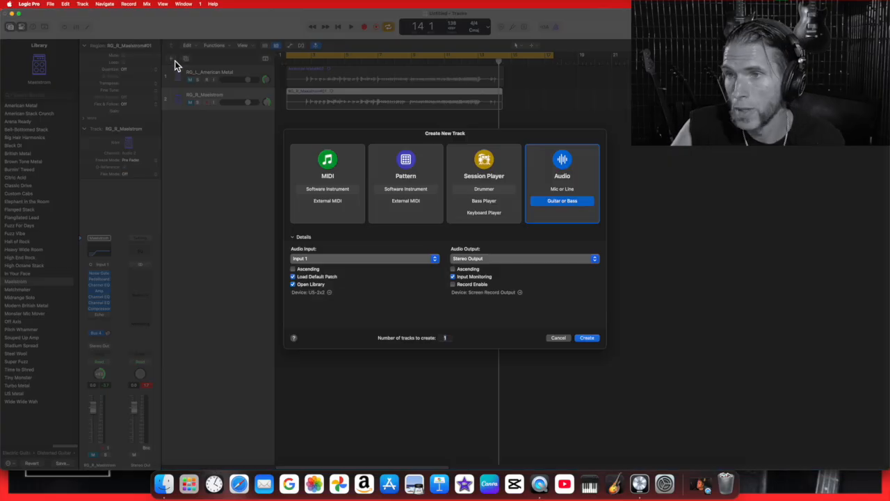
pyautogui.click(591, 341)
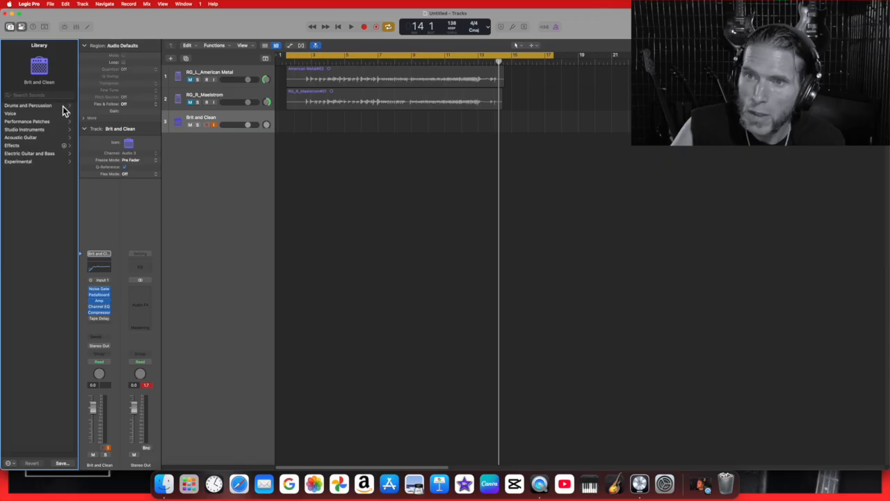
# Audition Clean Studio Stack, Metro Retro, Mystery Chorus and Clean Room from the Clean Guitar sounds on the third track and load Surfin' in Stereo.
pyautogui.click(39, 153)
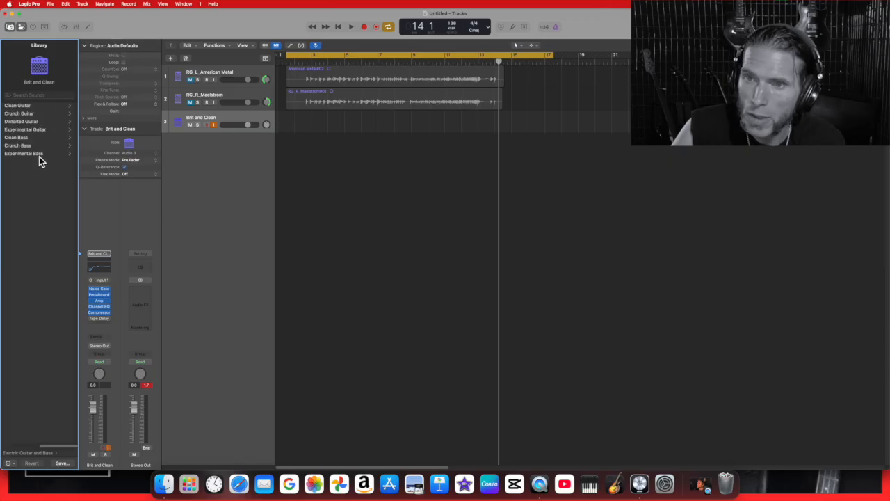
pyautogui.click(32, 107)
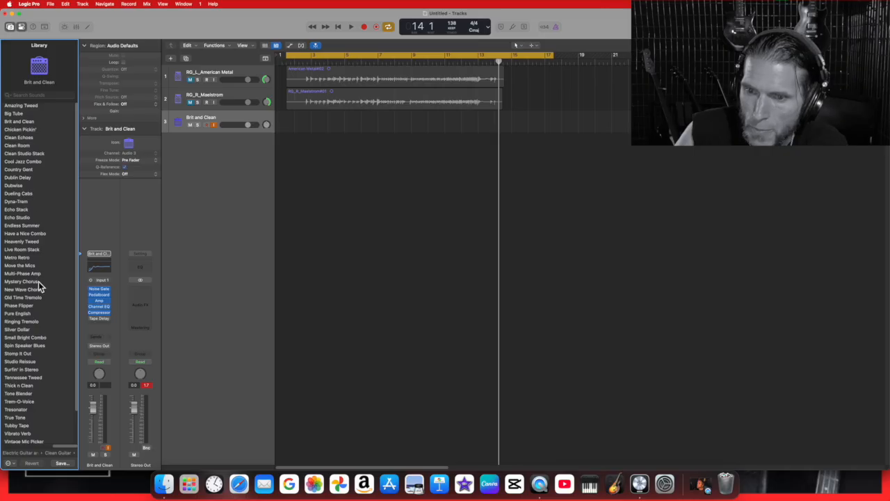
pyautogui.click(38, 154)
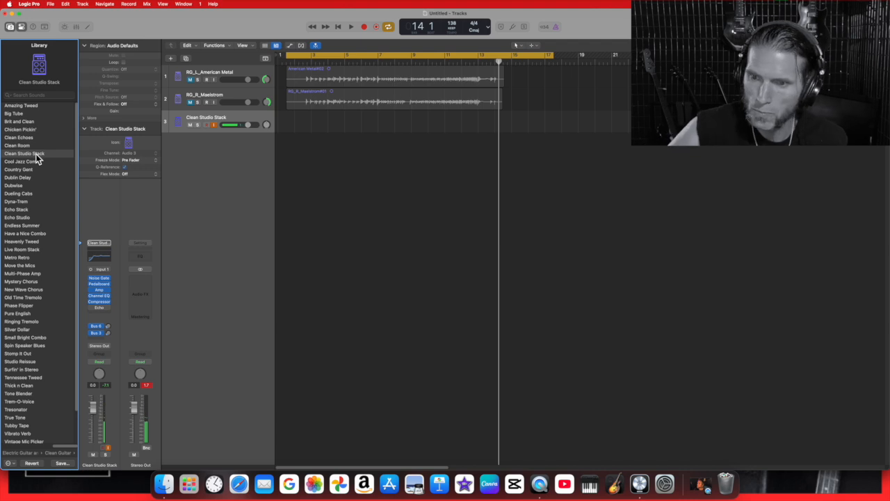
pyautogui.click(37, 257)
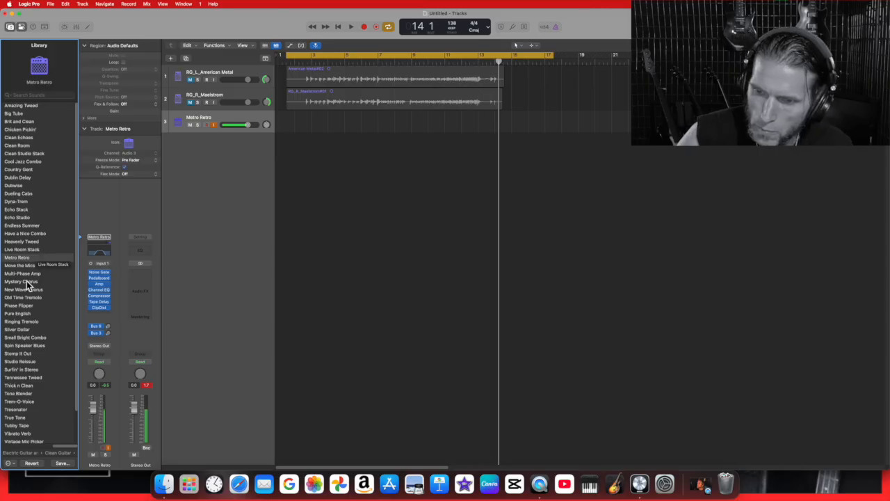
pyautogui.click(37, 283)
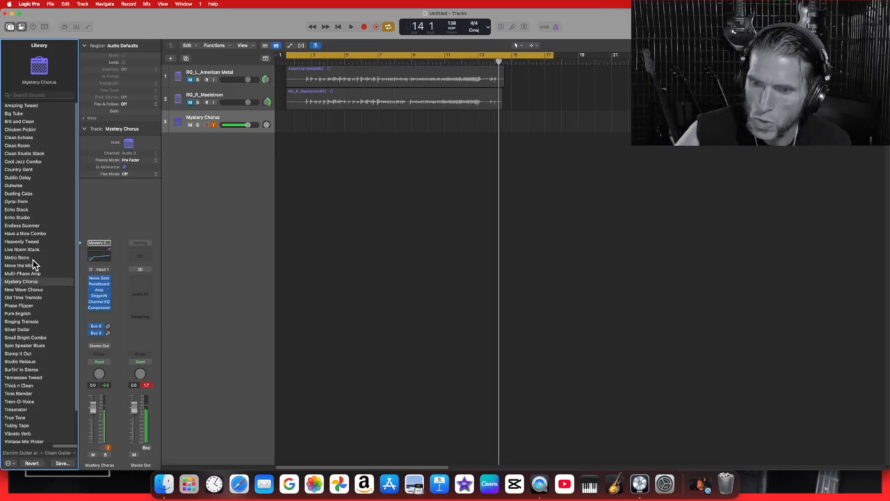
pyautogui.click(34, 148)
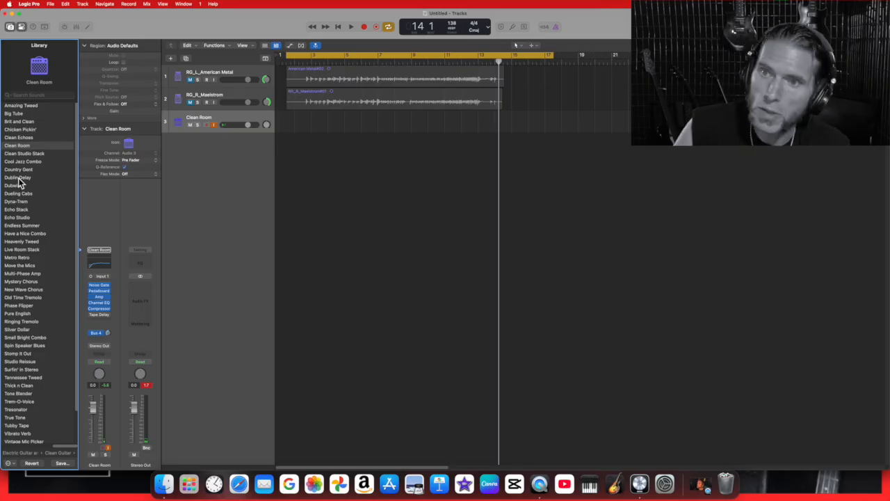
pyautogui.click(28, 369)
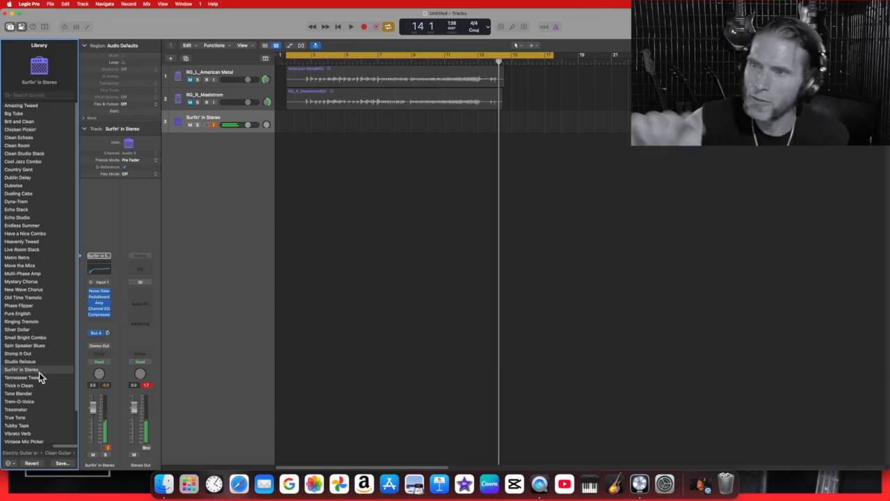
# Lower the Surfin' in Stereo track's volume to -1.6 dB and add a fourth Guitar or Bass audio track.
pyautogui.moveTo(249, 126); pyautogui.dragTo(244, 126)
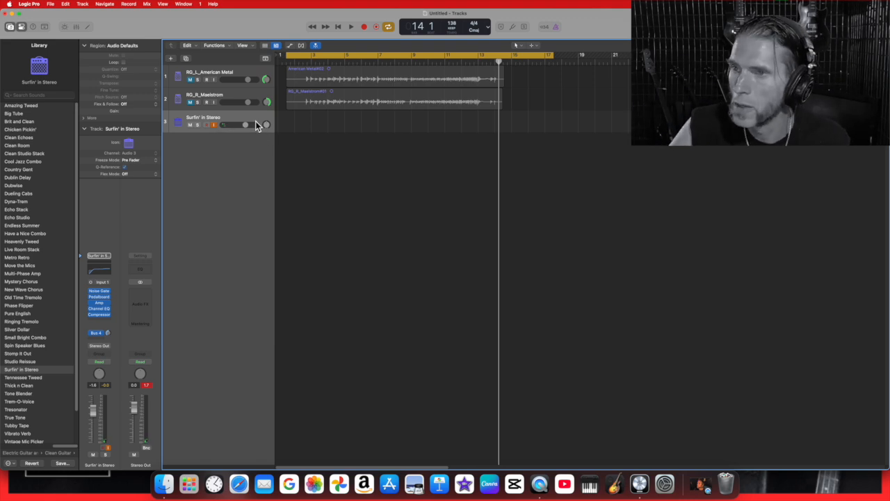
pyautogui.click(171, 59)
pyautogui.click(591, 338)
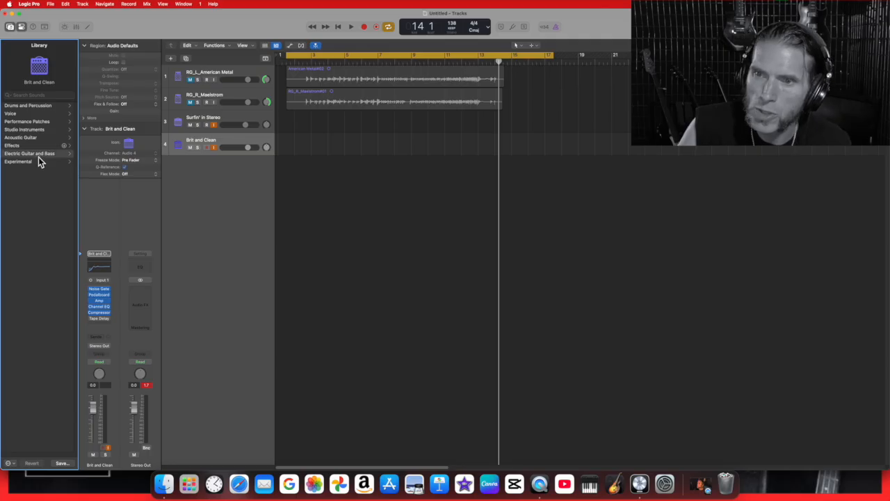
# Load the Big Brute Blues patch from the Crunch Guitar sounds onto the fourth track.
pyautogui.click(38, 155)
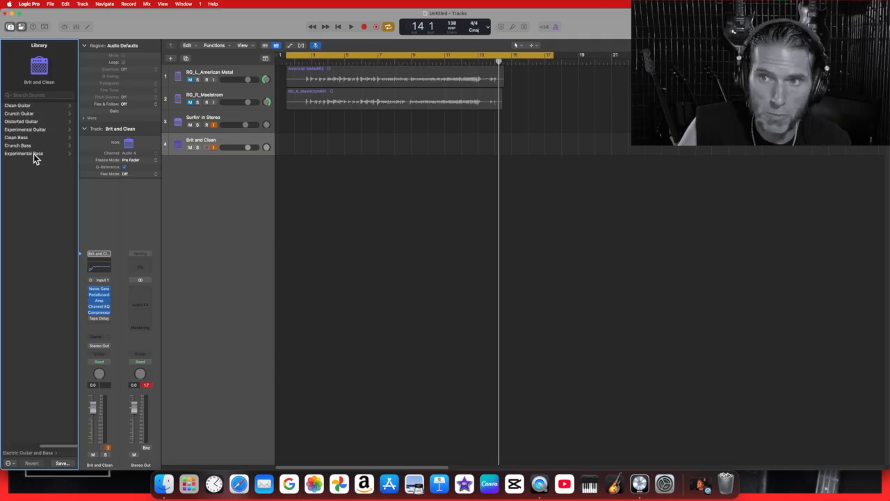
pyautogui.click(28, 115)
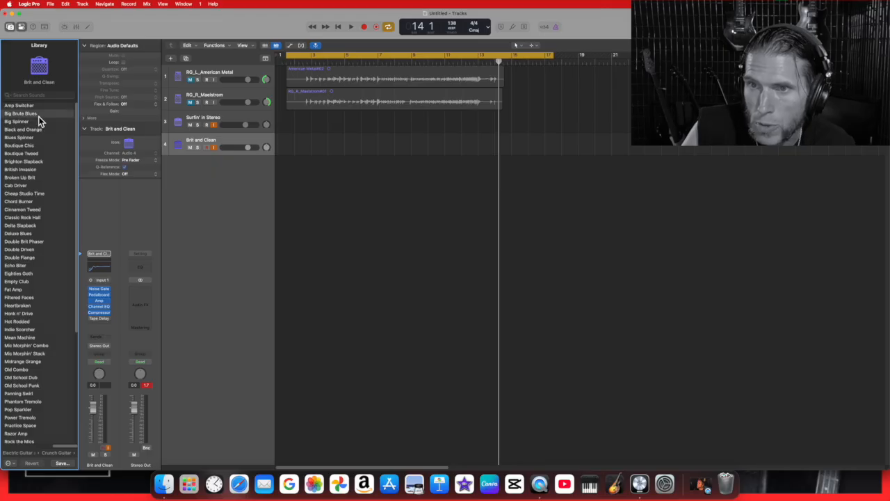
pyautogui.click(38, 116)
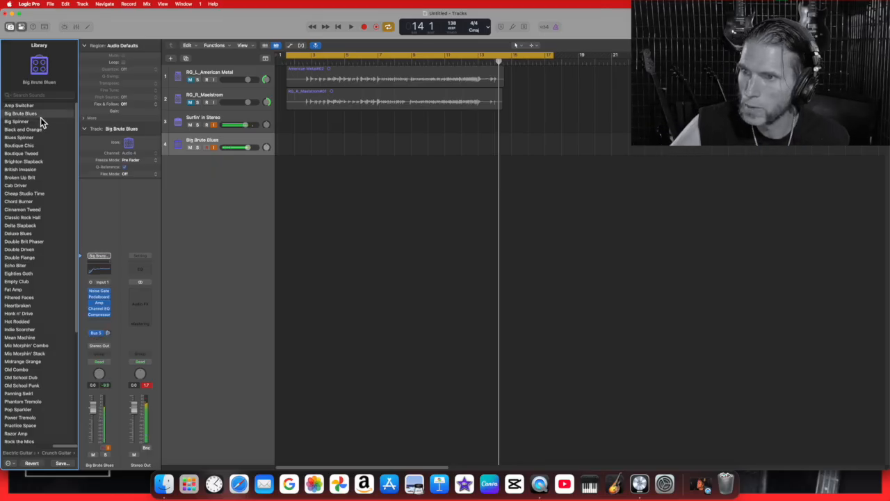
# Turn off input monitoring on the Surfin' in Stereo track and try the fourth track's volume at -3.1 dB before returning it to 0.0 dB.
pyautogui.click(214, 126)
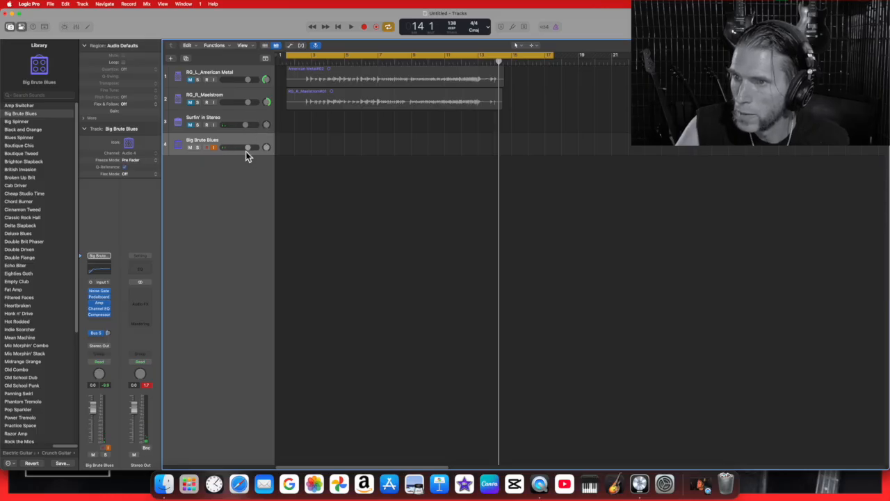
pyautogui.moveTo(248, 147); pyautogui.dragTo(244, 148)
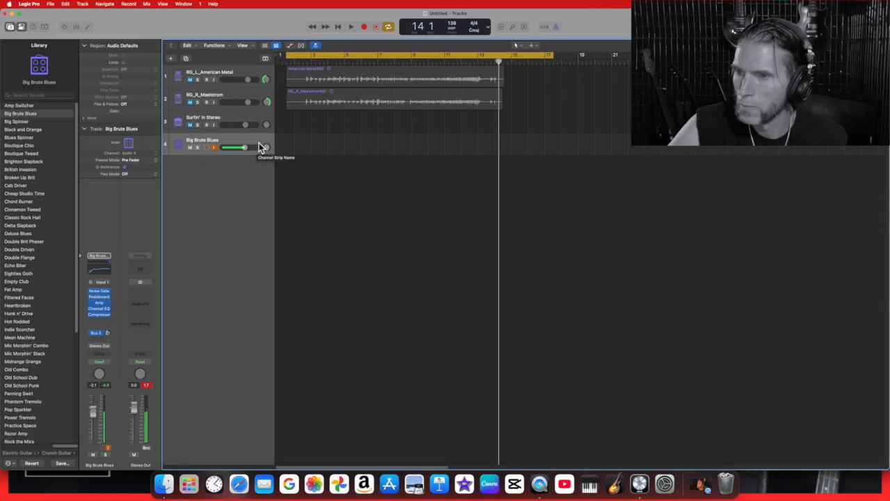
pyautogui.moveTo(245, 147); pyautogui.dragTo(256, 149)
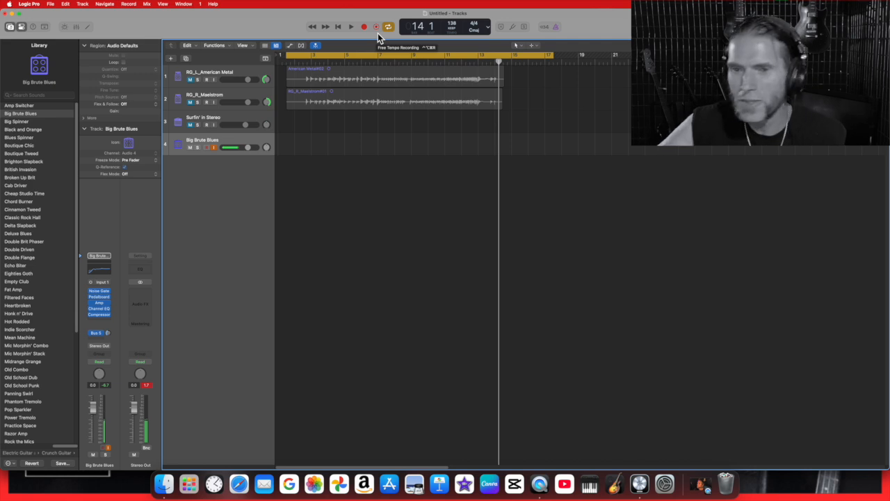
# Audition the Deluxe Blues, Chord Burner, Fat Amp and Empty Club patches on the fourth track and load Double Driven.
pyautogui.click(37, 234)
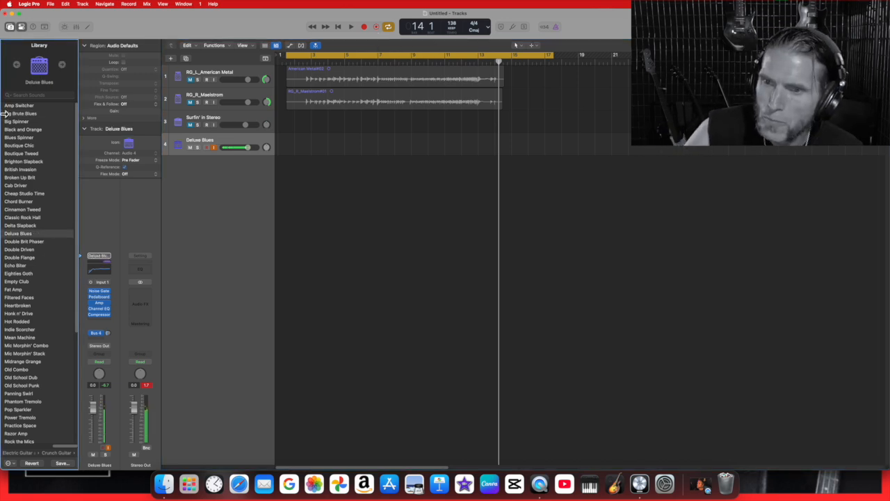
pyautogui.click(39, 201)
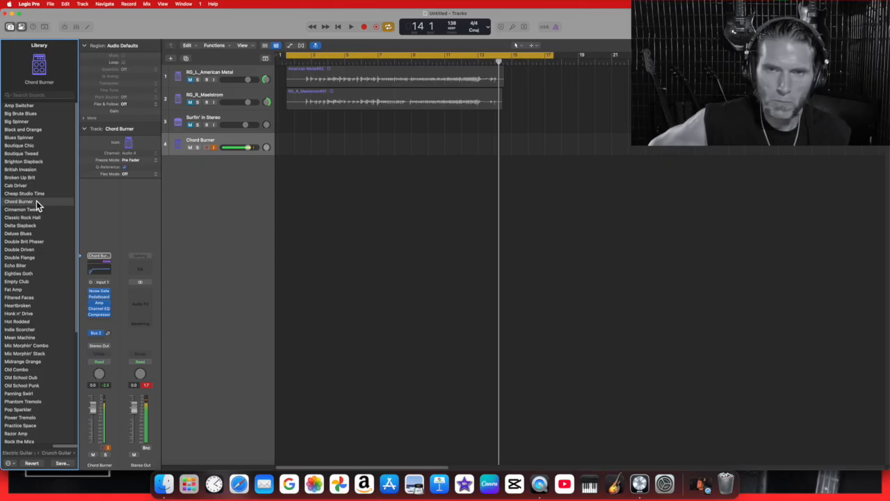
pyautogui.click(32, 288)
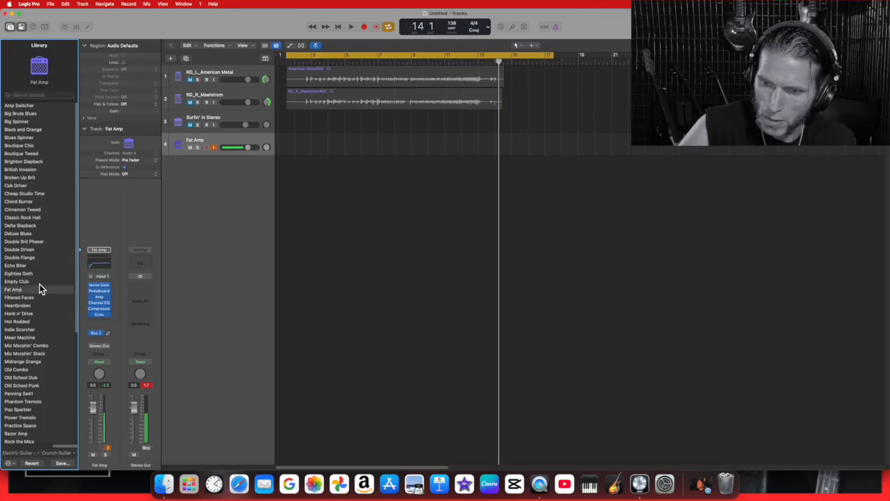
pyautogui.click(38, 282)
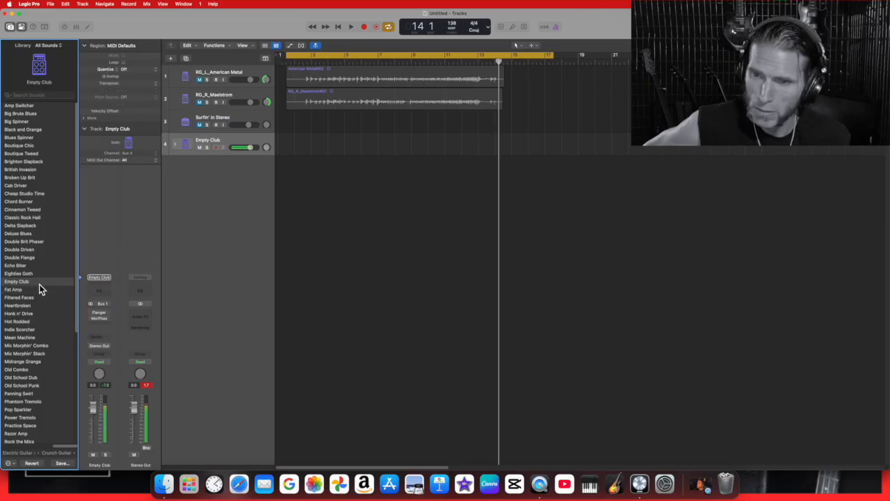
pyautogui.click(46, 248)
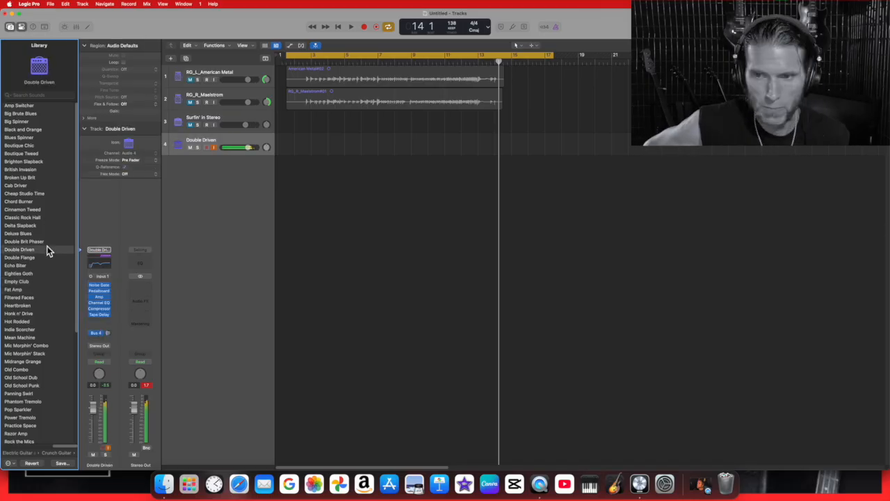